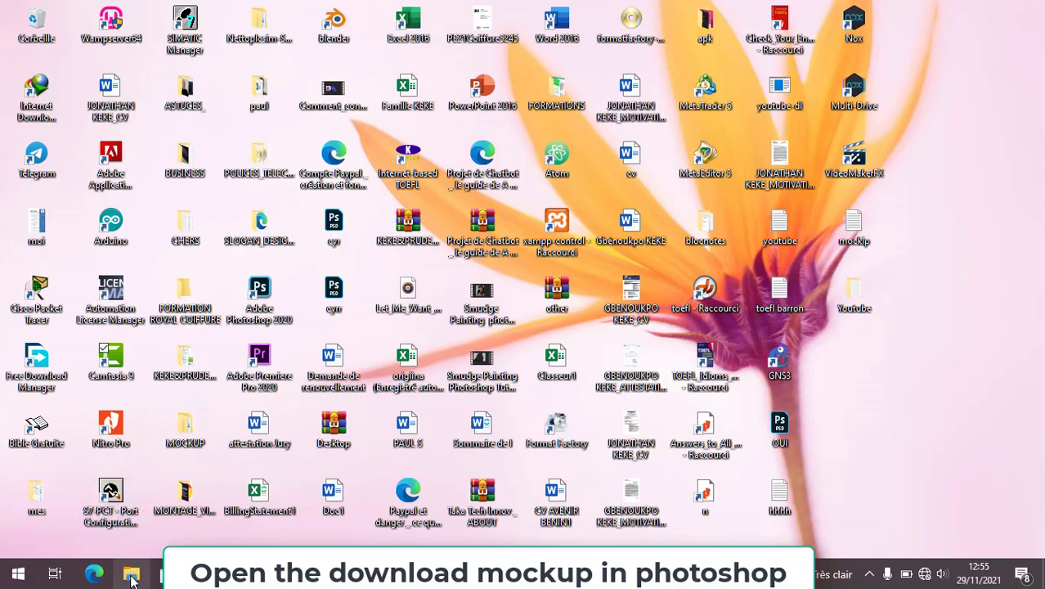
Open the billboard mockup PSD from the Adversiment-Billboard-mockup-vol4-PIXEDEN archive in the Downloads MOCKUP folder in Photoshop.
left_click(131, 575)
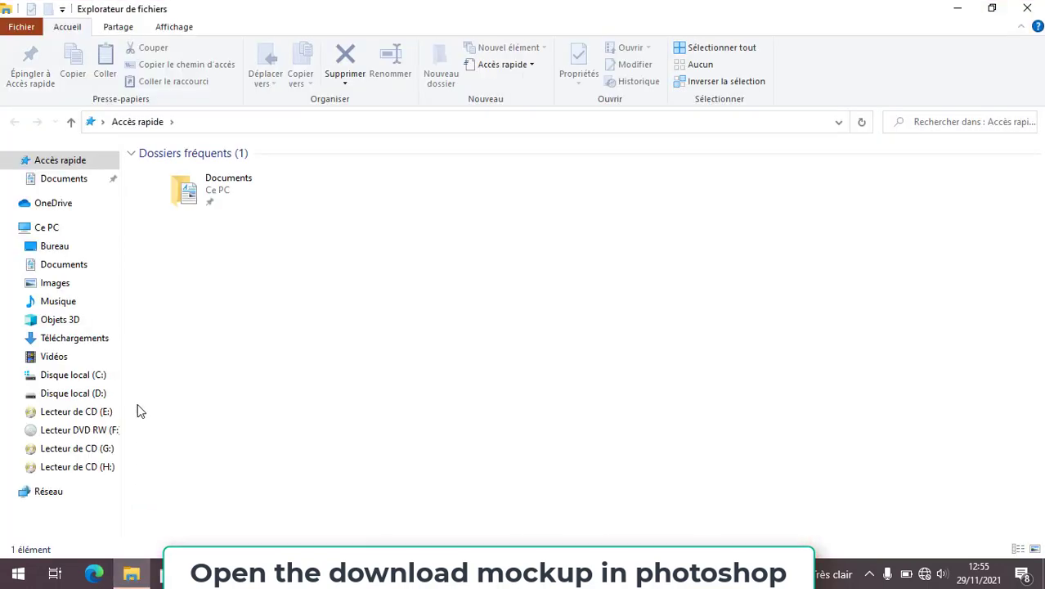
left_click(75, 337)
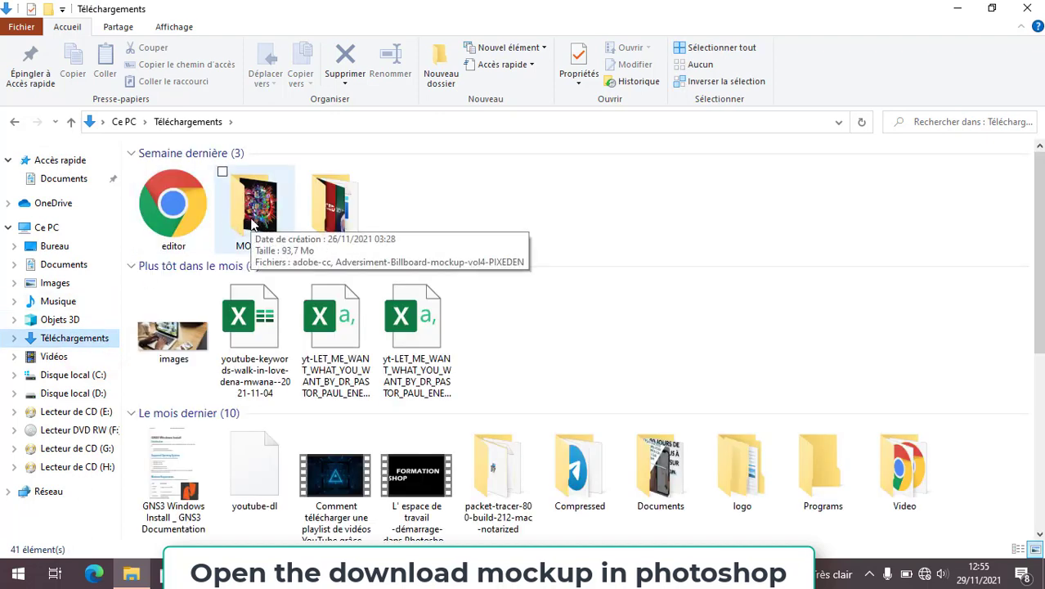
double_click(252, 223)
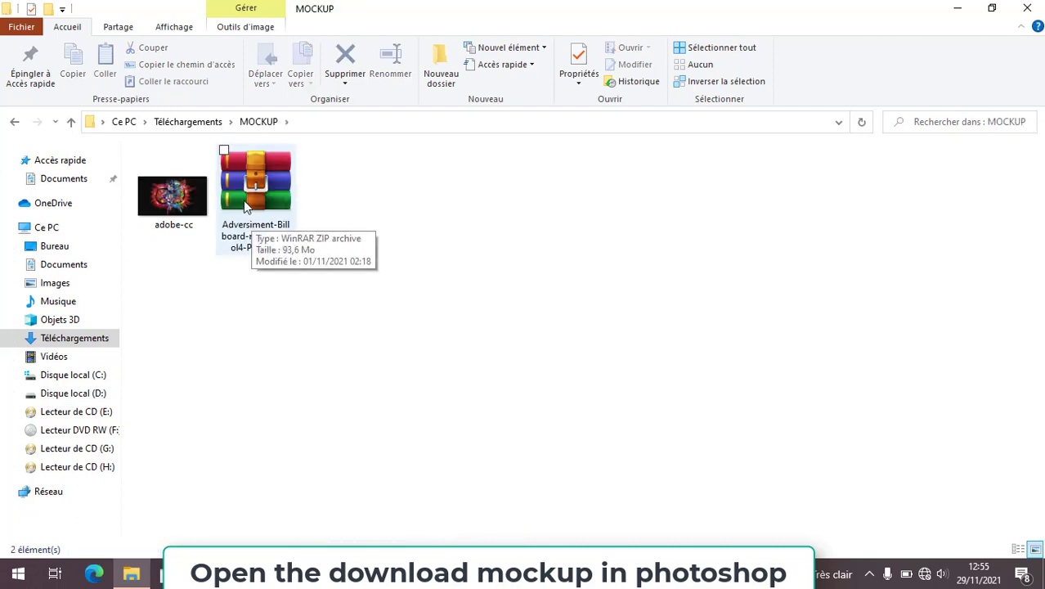
left_click(244, 205)
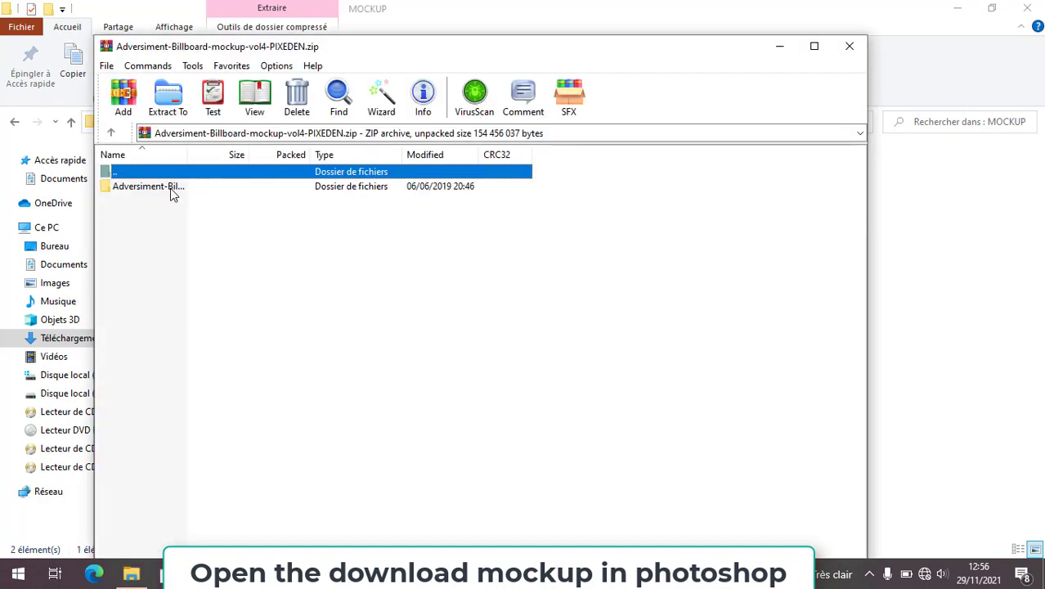
double_click(171, 190)
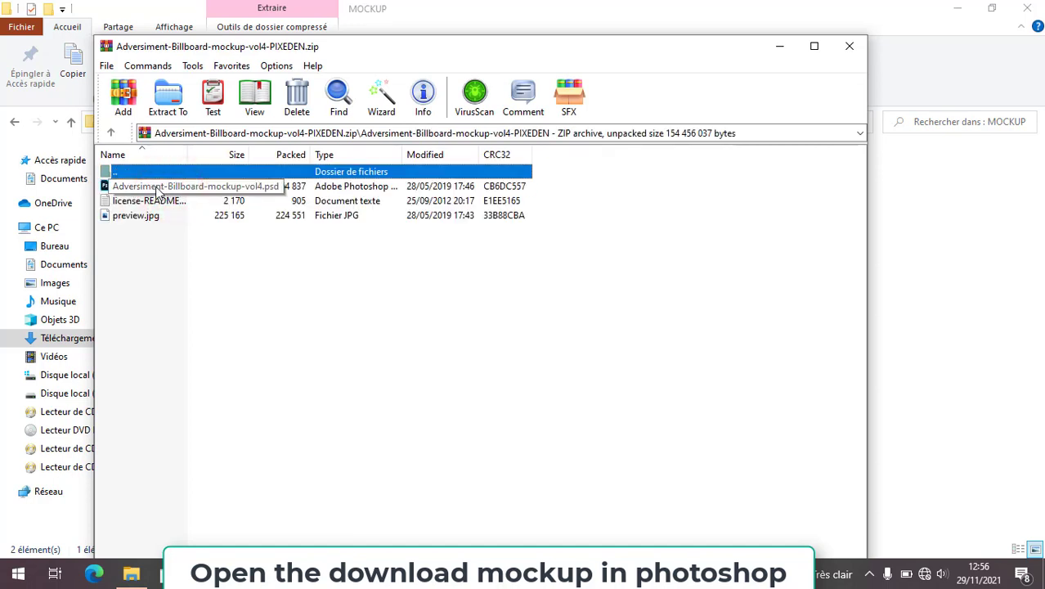
double_click(158, 188)
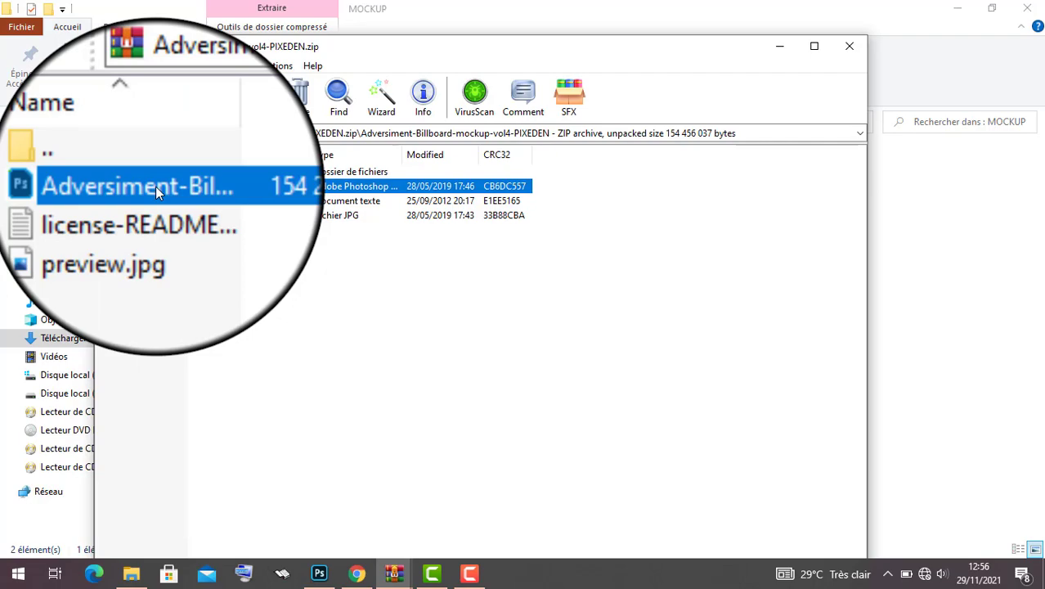
double_click(156, 186)
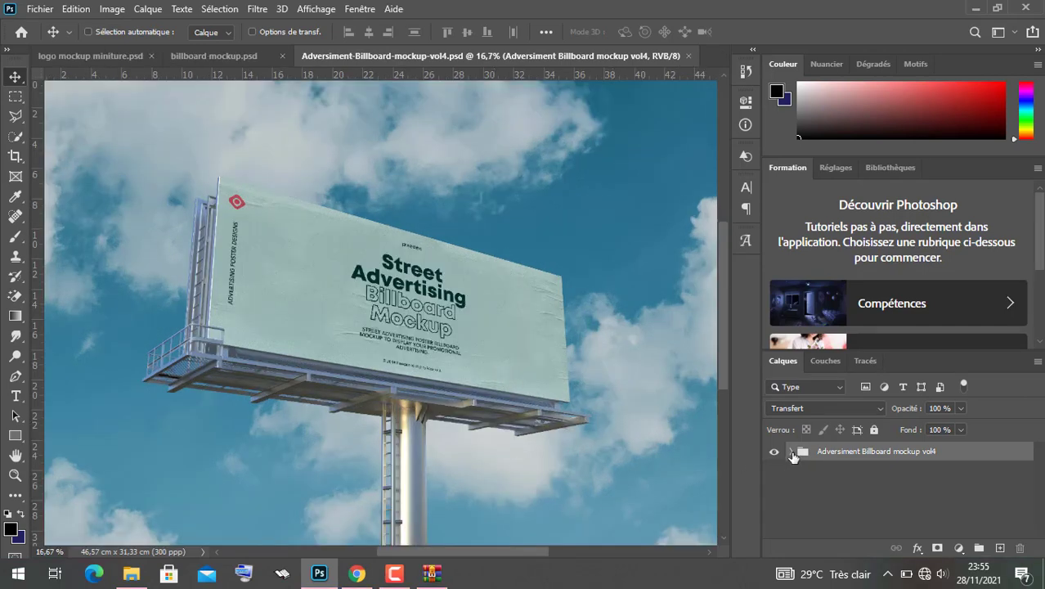
Expand the billboard mockup layer group and open the PUT YOUR DESIGN HERE smart object for editing.
left_click(790, 453)
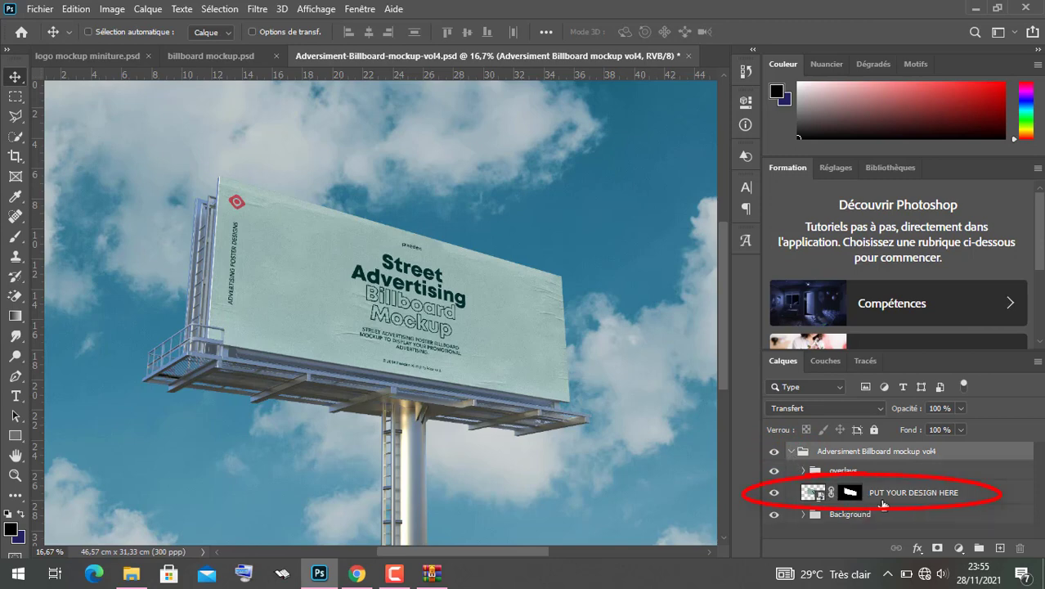
double_click(821, 497)
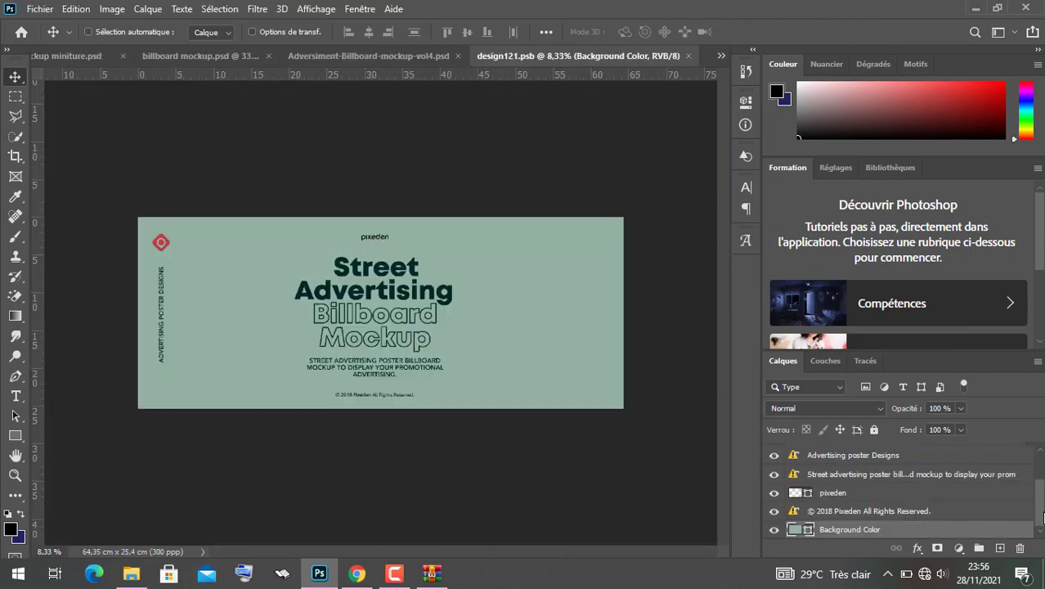
Hide every design, logo and text layer in the smart object, leaving only the Background Color layer visible.
left_click_drag(1044, 513, 1044, 480)
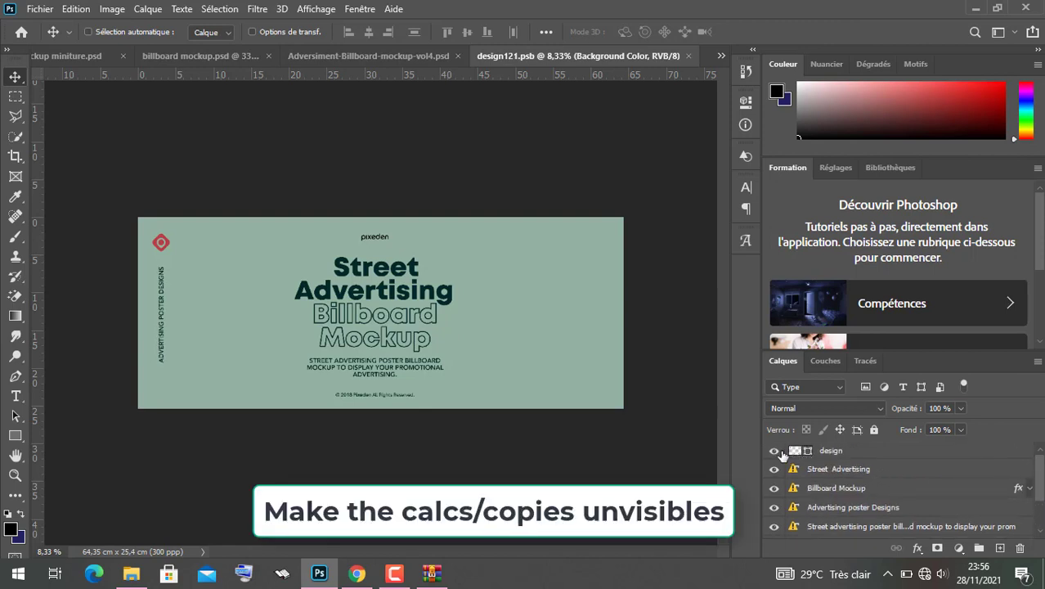
left_click(775, 453)
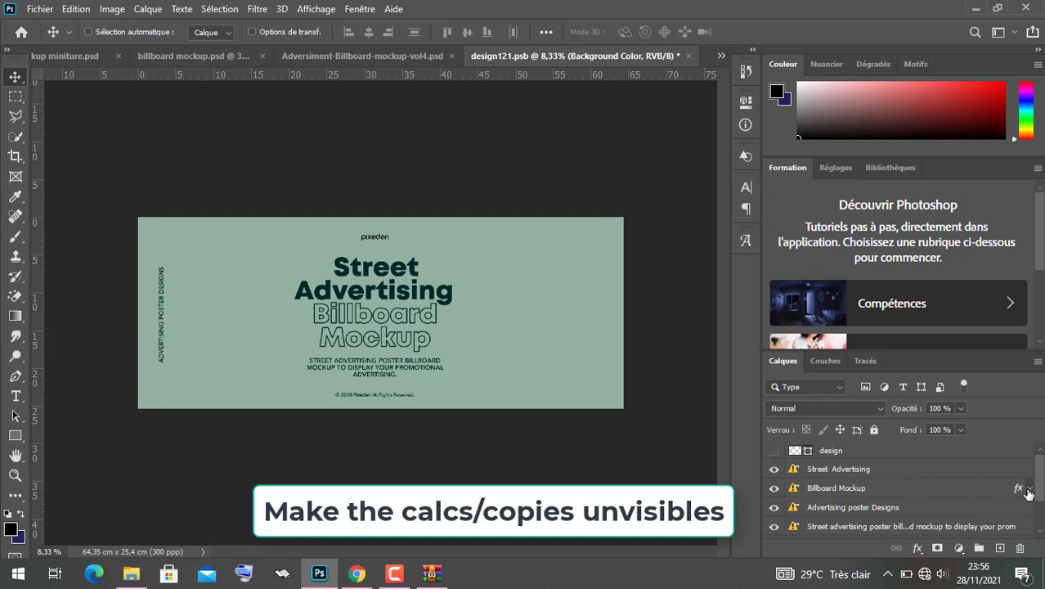
left_click_drag(1041, 496, 1038, 525)
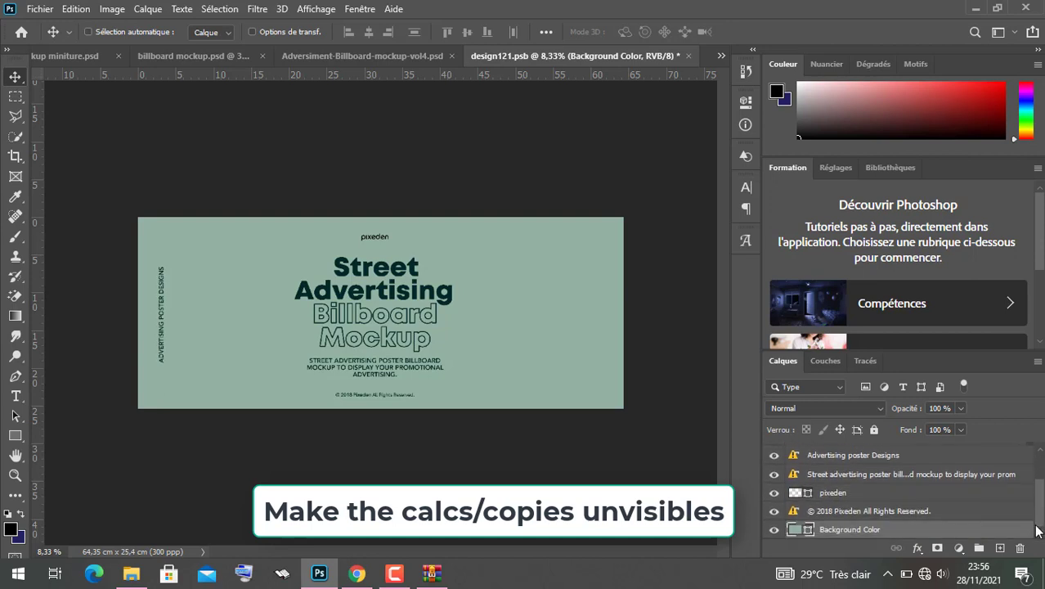
left_click(774, 493)
left_click(773, 479)
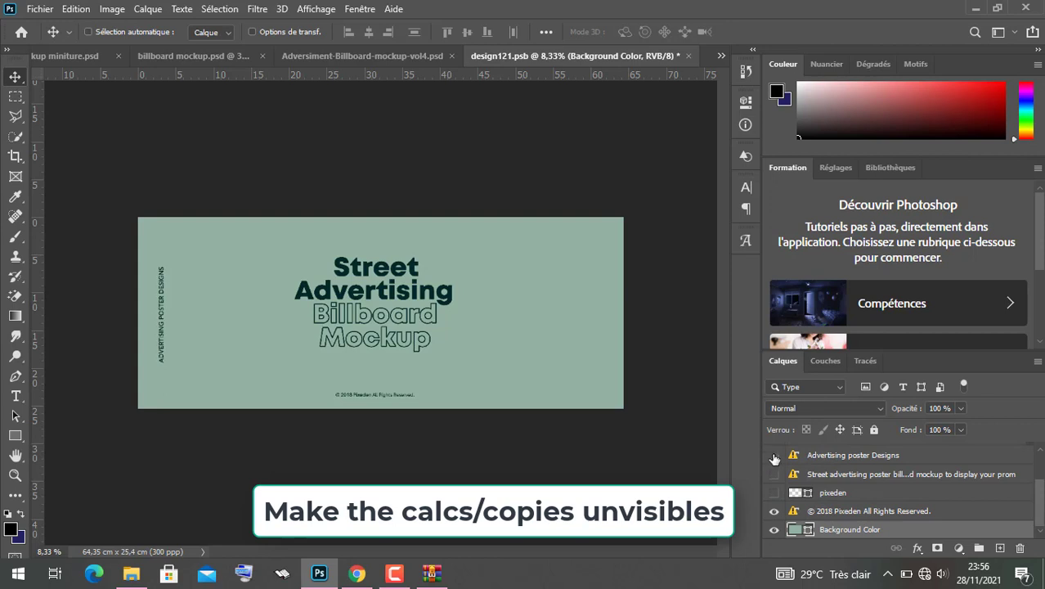
left_click(774, 456)
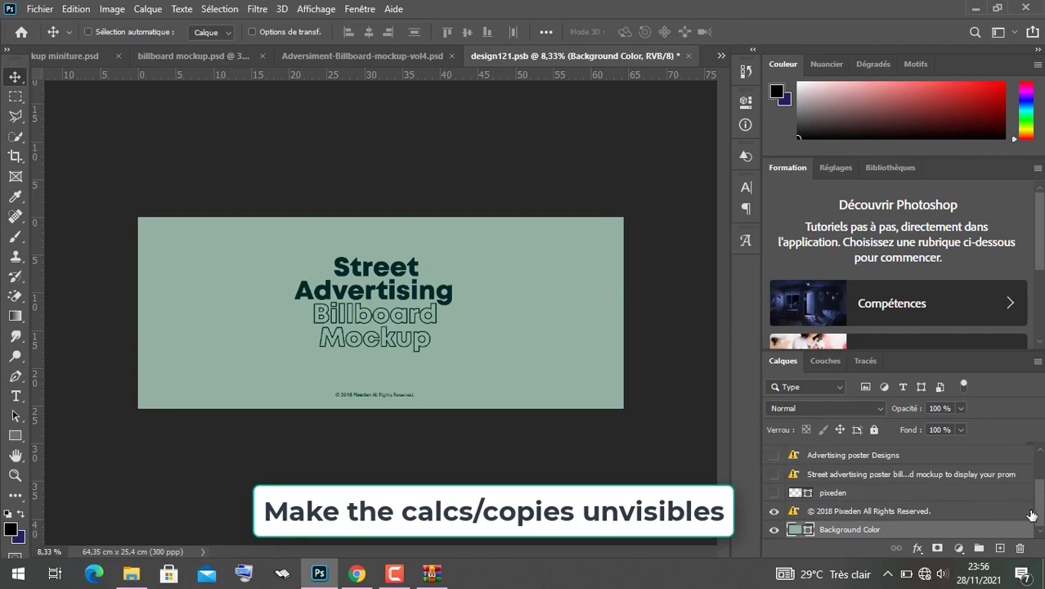
scroll(1037, 515, "up", 2)
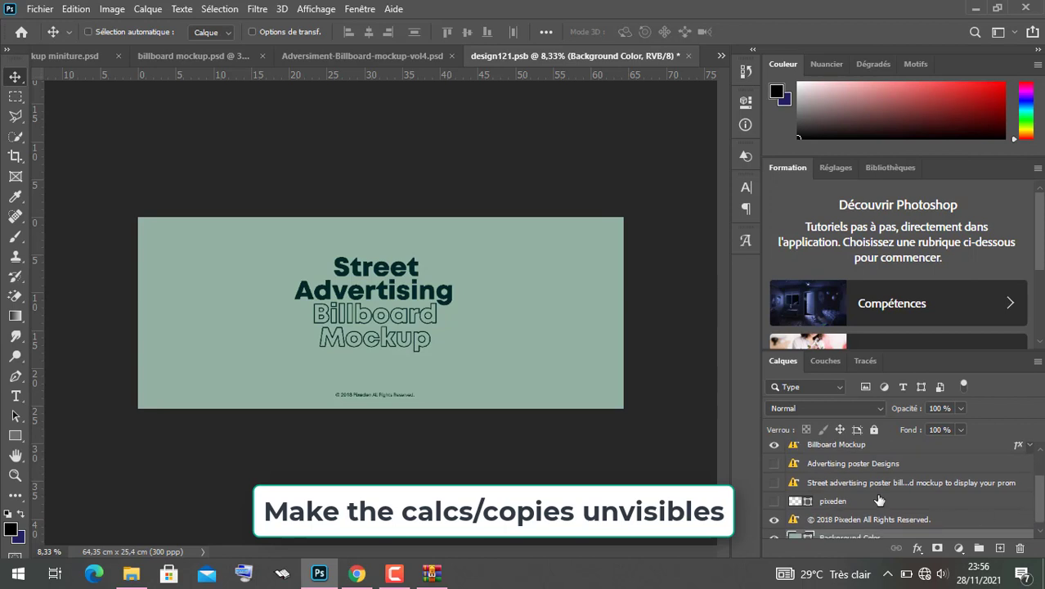
left_click(774, 519)
left_click_drag(1039, 512, 1039, 488)
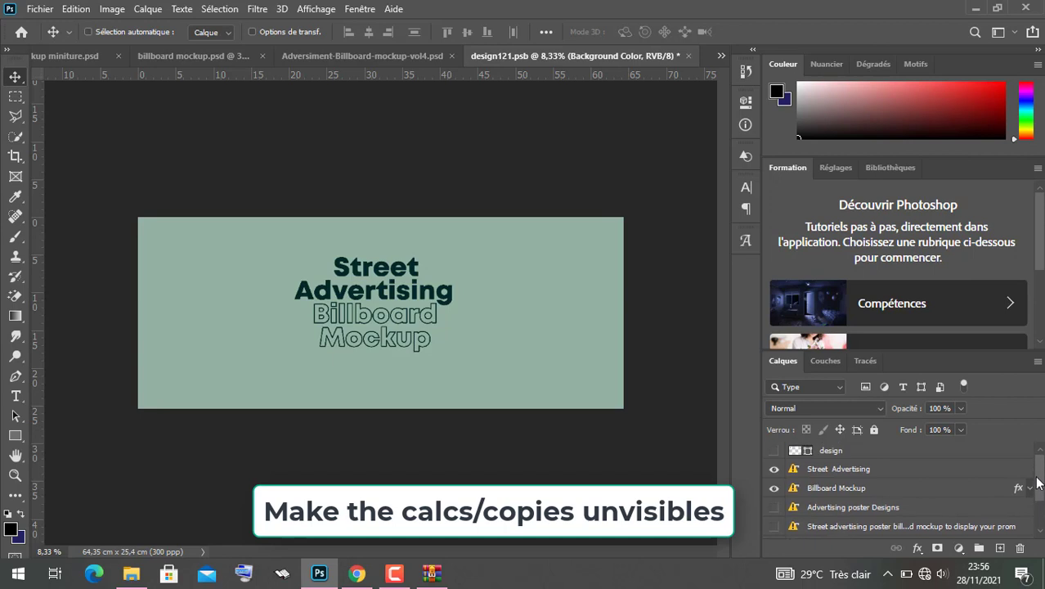
left_click(774, 471)
left_click(774, 488)
Place the adobe-cc image from the Downloads MOCKUP folder as an embedded object above the design layer.
left_click(863, 451)
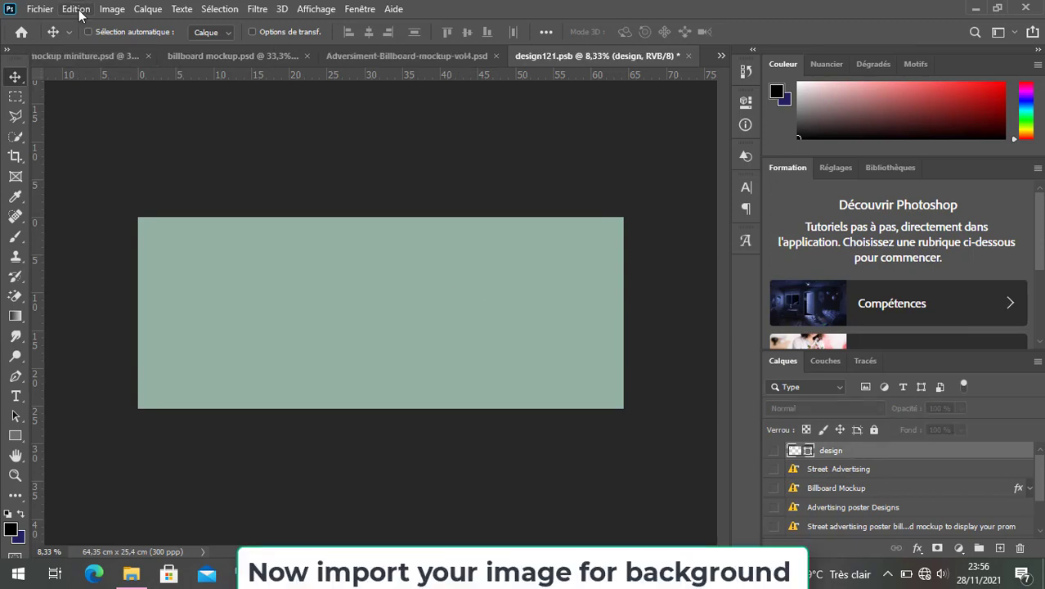
left_click(41, 9)
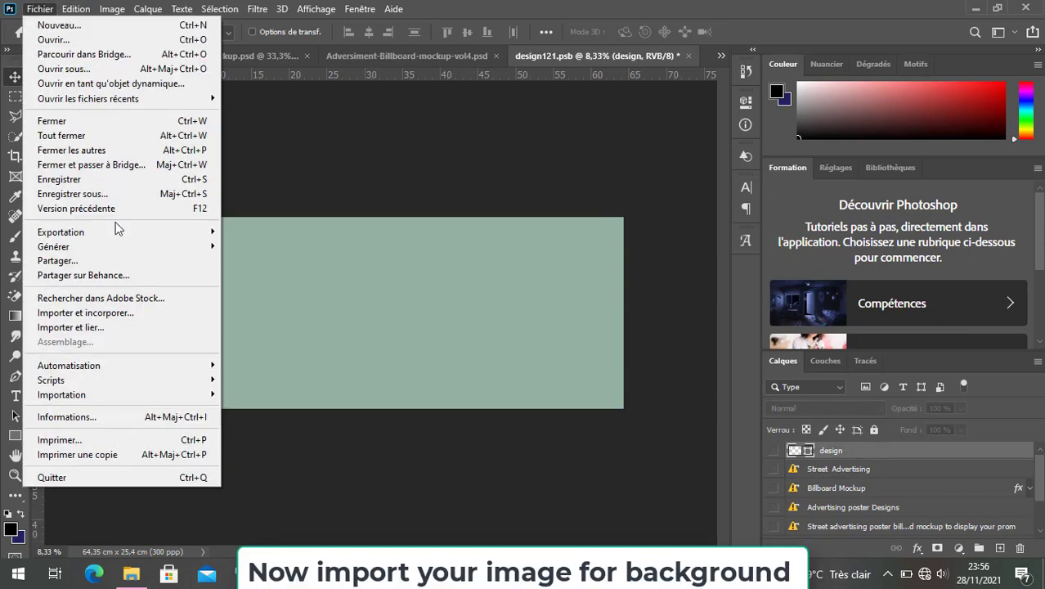
left_click(133, 314)
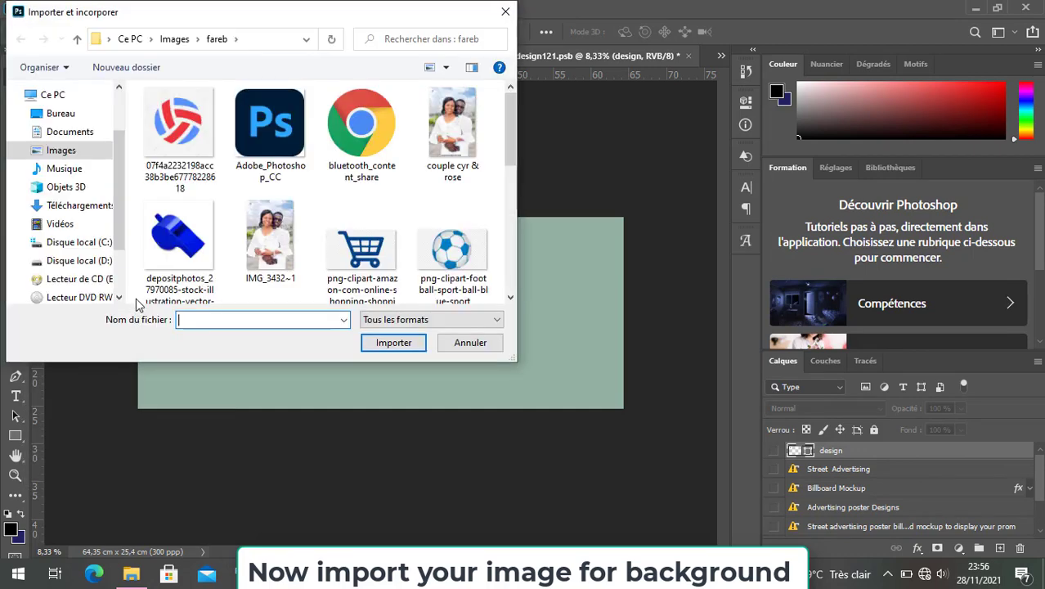
left_click(86, 210)
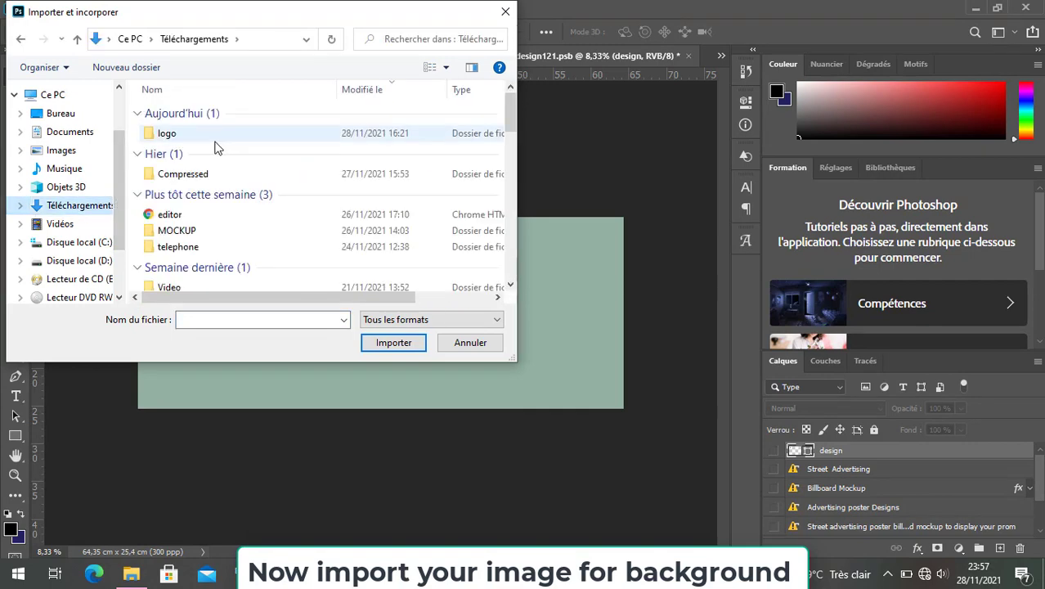
left_click(206, 237)
double_click(206, 237)
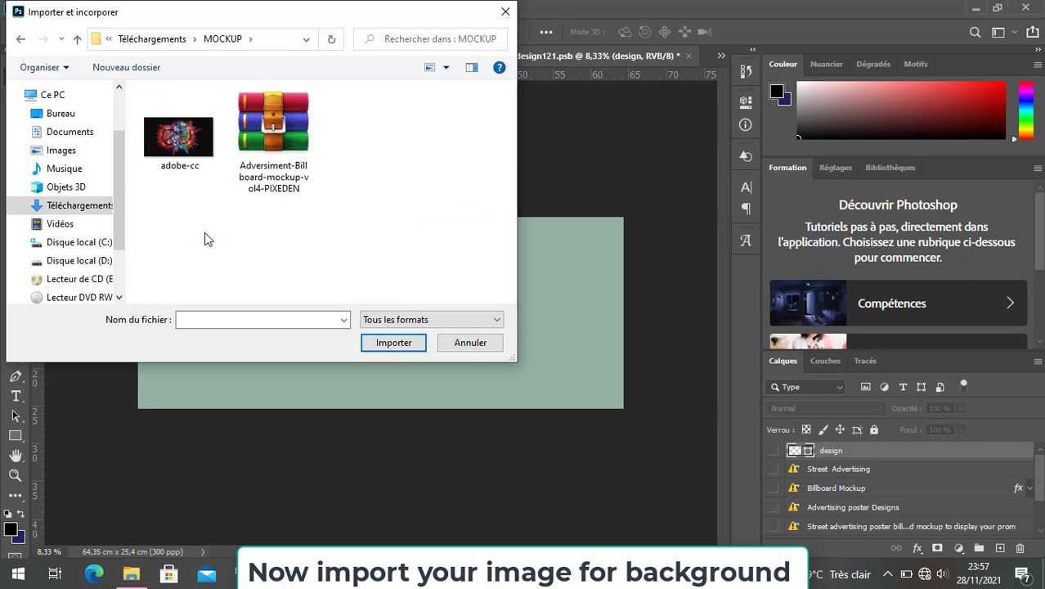
left_click(191, 145)
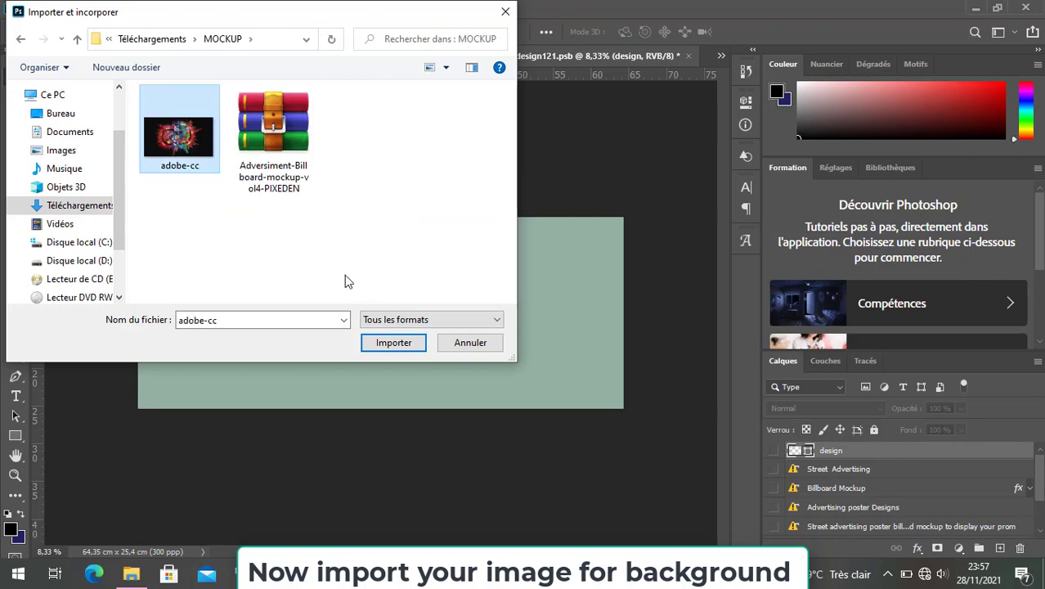
left_click(393, 345)
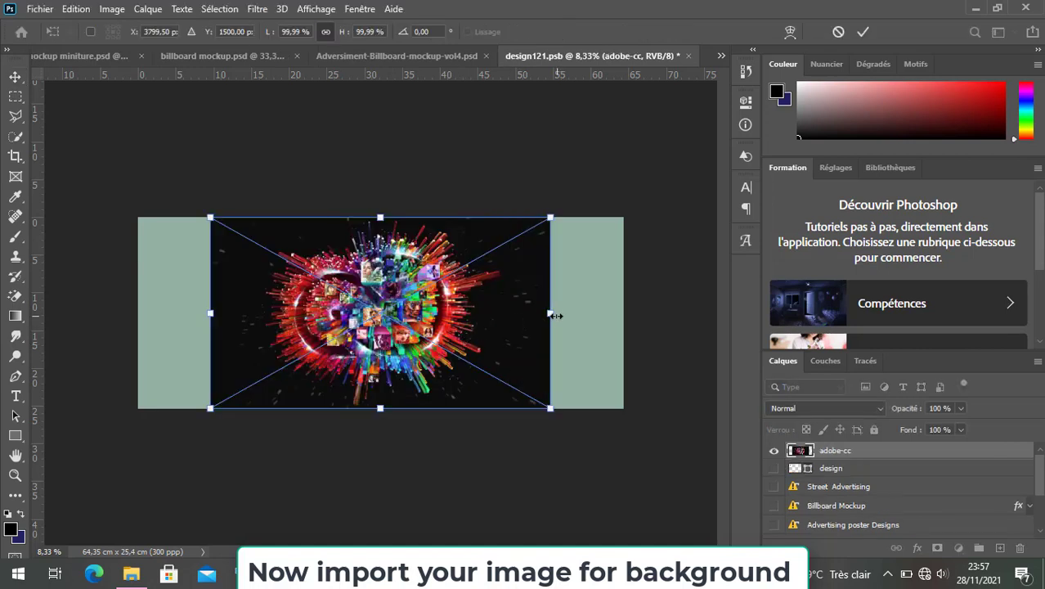
Stretch the placed adobe-cc image to about 64.35 × 25.92 cm so it covers the full canvas width, and commit the transform.
left_click_drag(549, 312, 628, 310)
left_click_drag(211, 313, 138, 312)
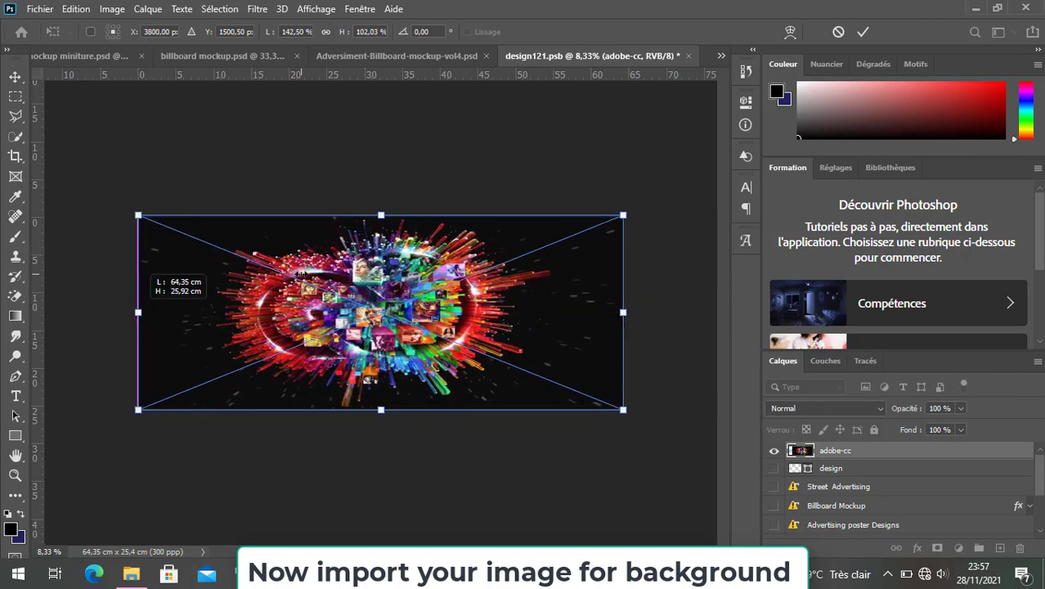
left_click(863, 31)
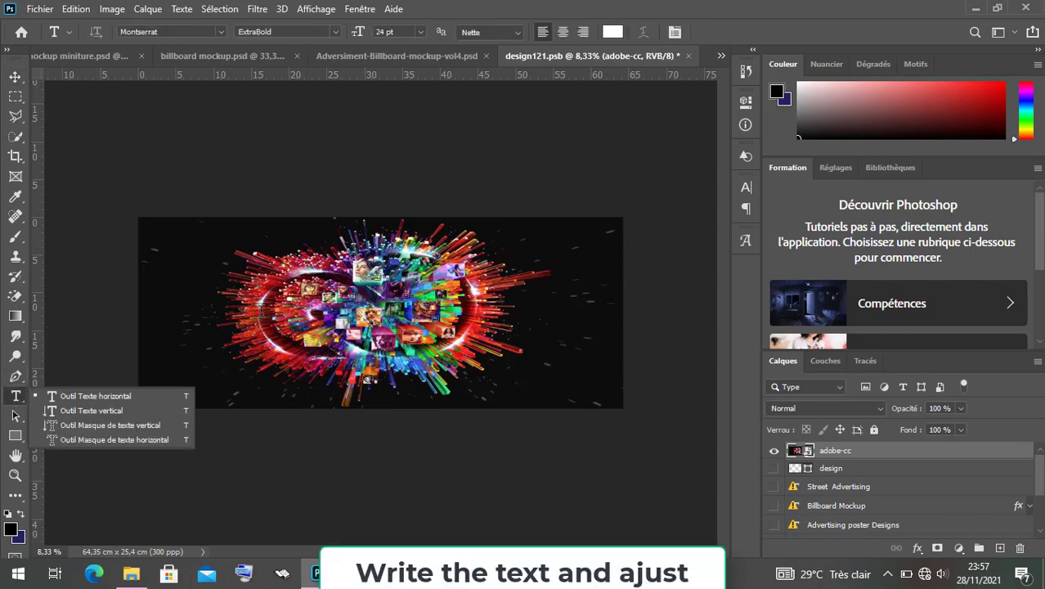
Add the horizontal text "BLACKFRIDAY" over the image in Montserrat ExtraBold Italic at 200 pt.
left_click(250, 321)
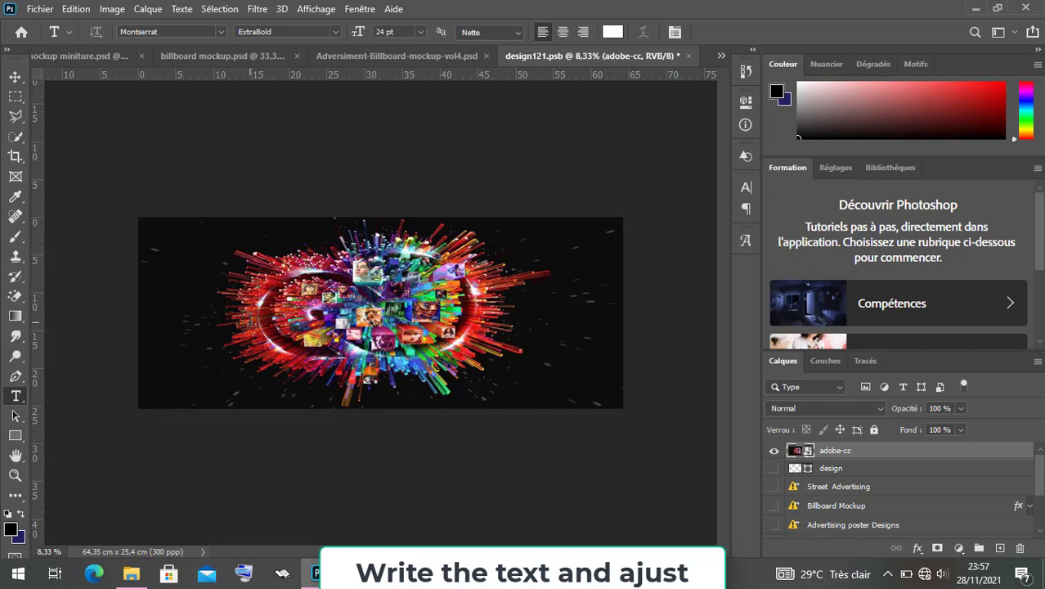
left_click(250, 321)
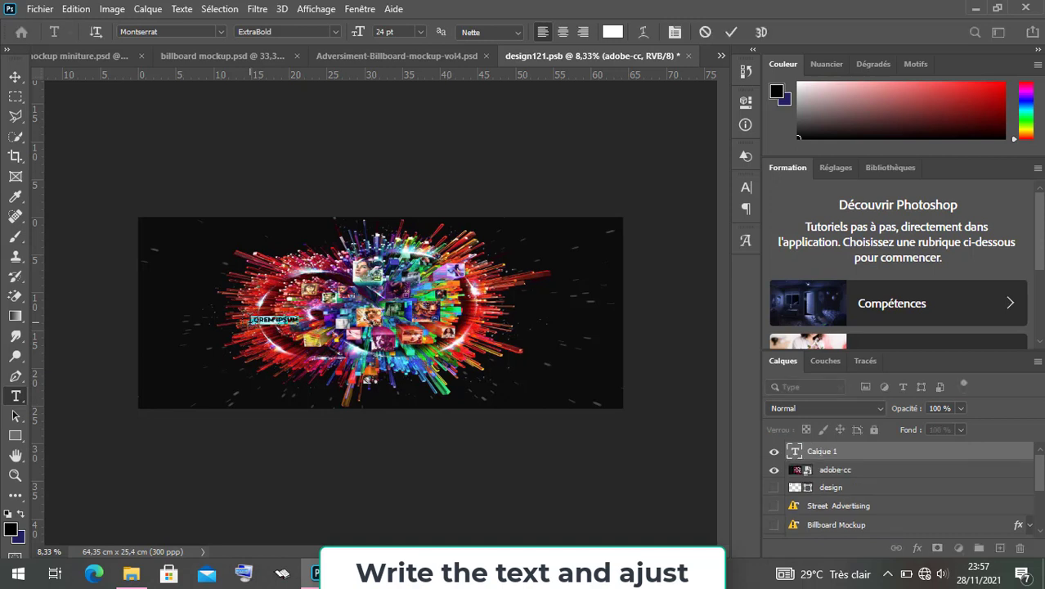
left_click(334, 31)
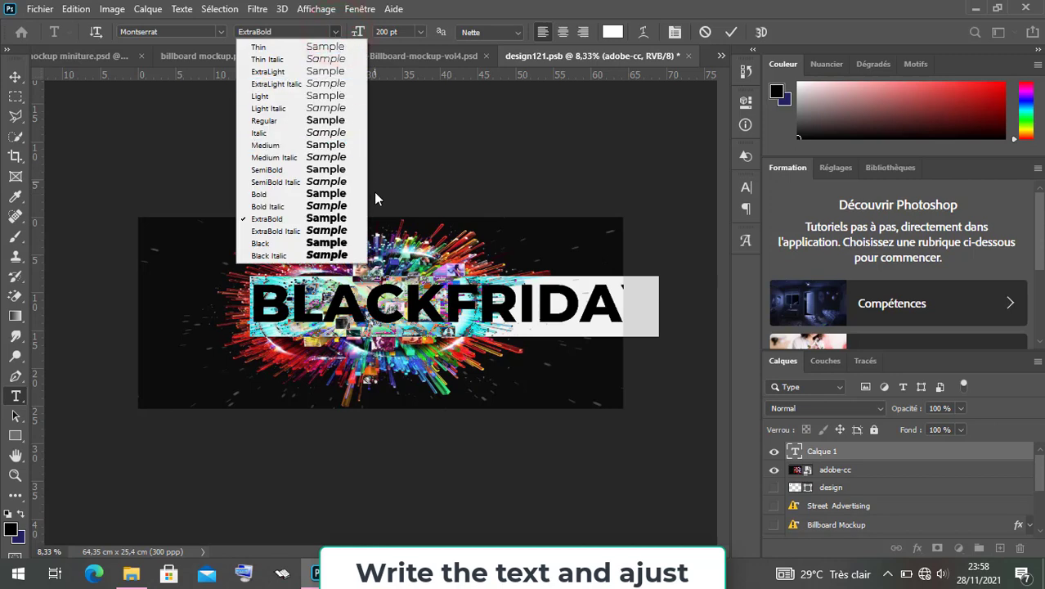
left_click(348, 231)
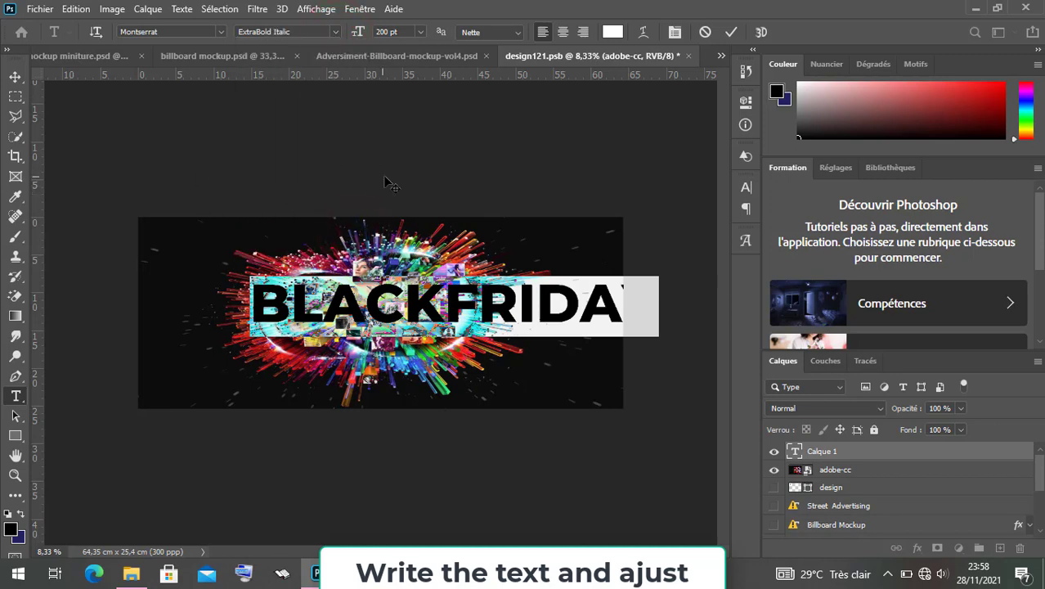
left_click(730, 32)
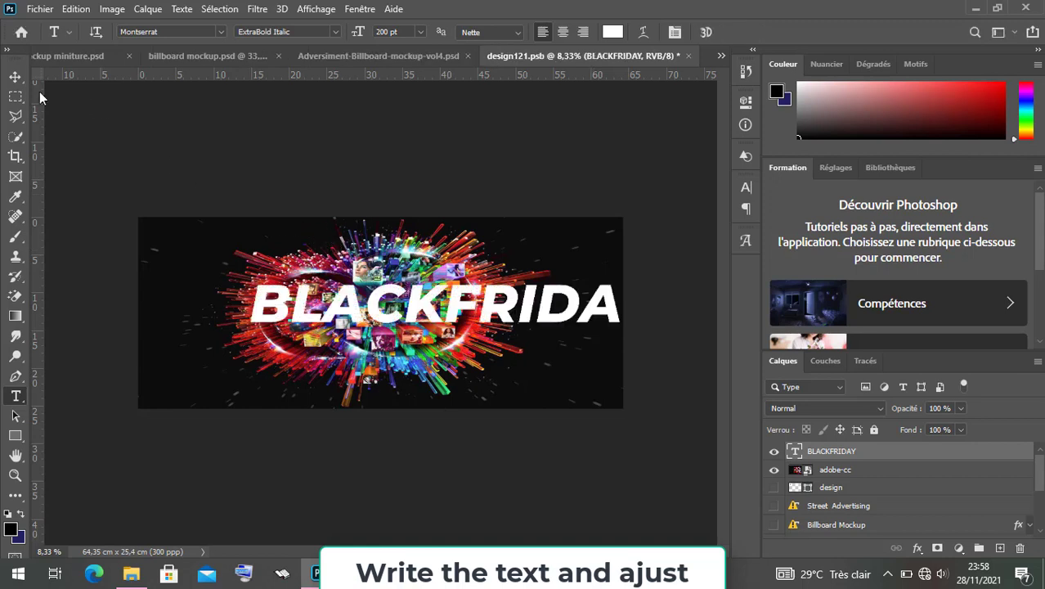
Move the BLACKFRIDAY text to the horizontal and vertical centre of the canvas.
left_click(14, 76)
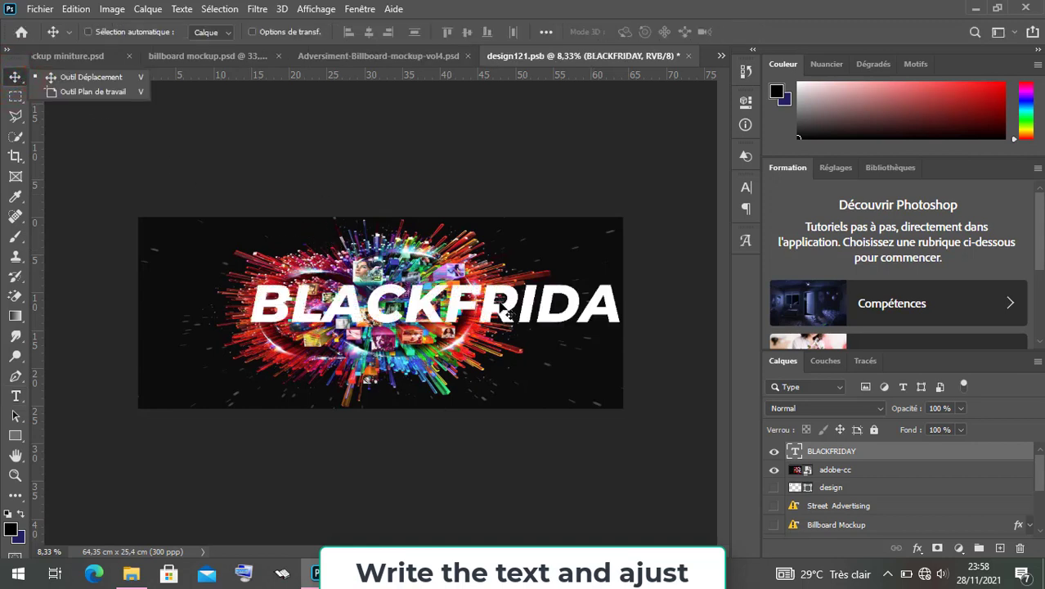
left_click(500, 305)
left_click_drag(462, 314, 423, 316)
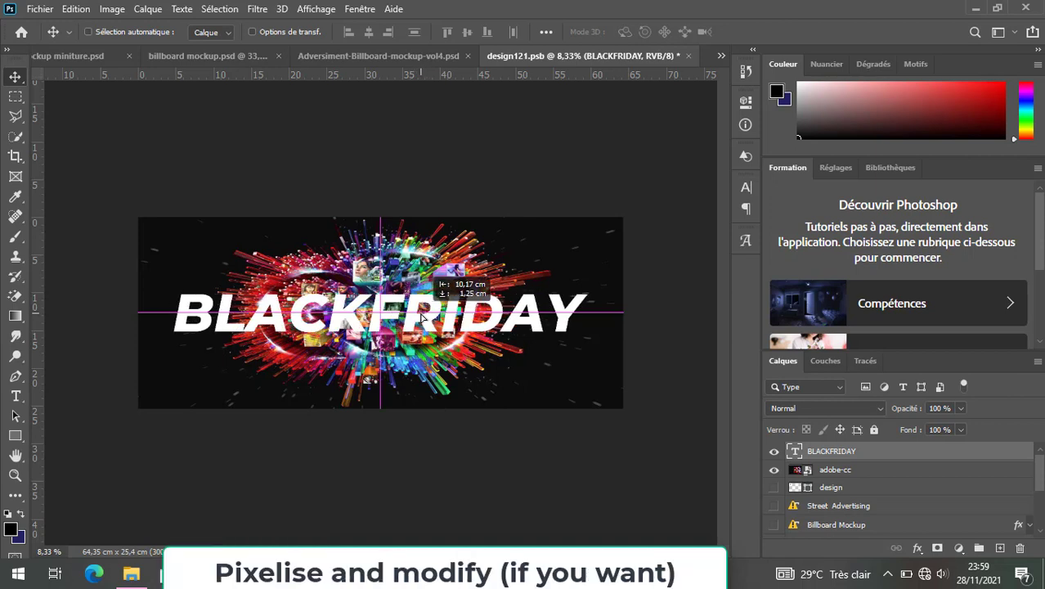
left_click_drag(422, 318, 422, 317)
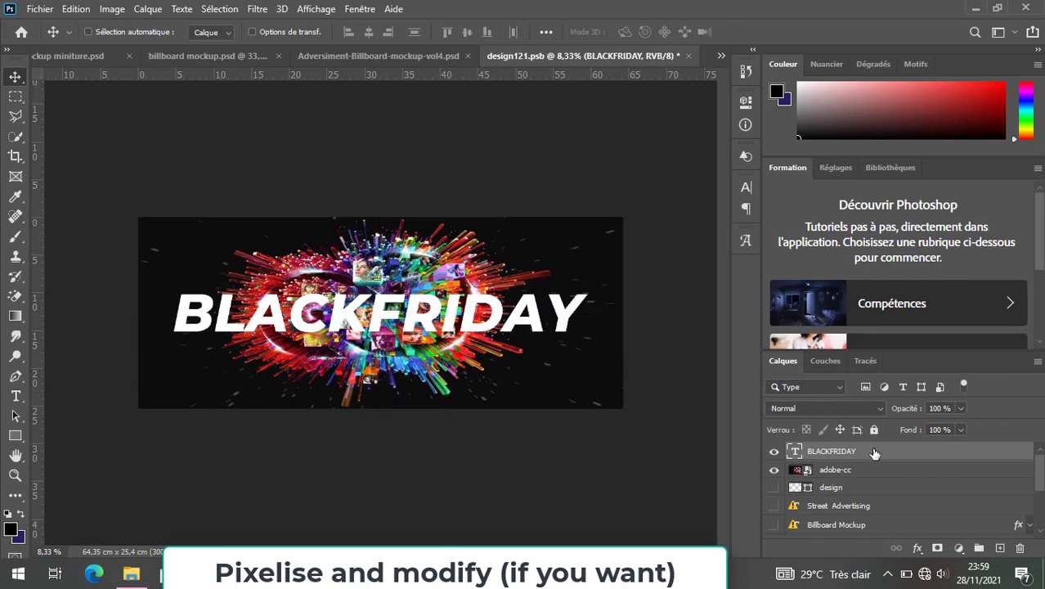
Duplicate the BLACKFRIDAY text layer and hide the original beneath the copy.
key("ctrl")
key("ctrl+j")
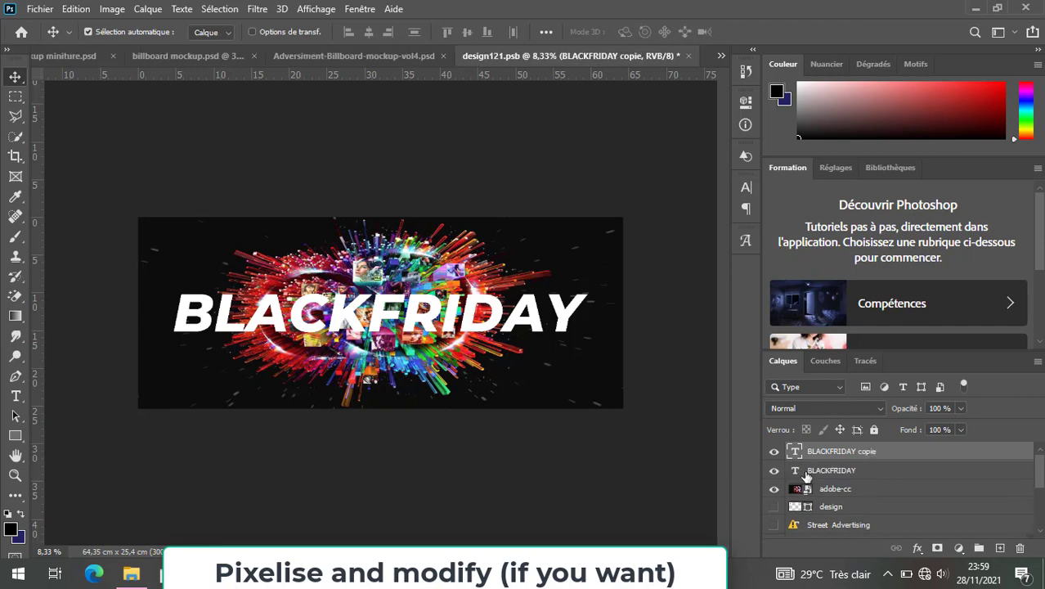
left_click(775, 470)
Rasterize the copied BLACKFRIDAY text layer and keep it selected.
right_click(808, 455)
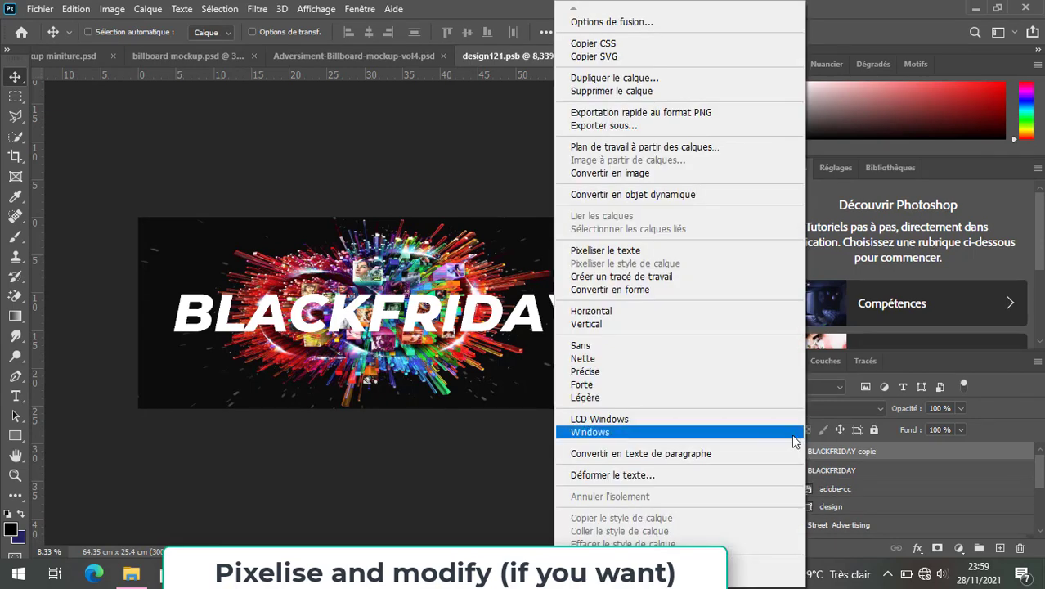
left_click(691, 255)
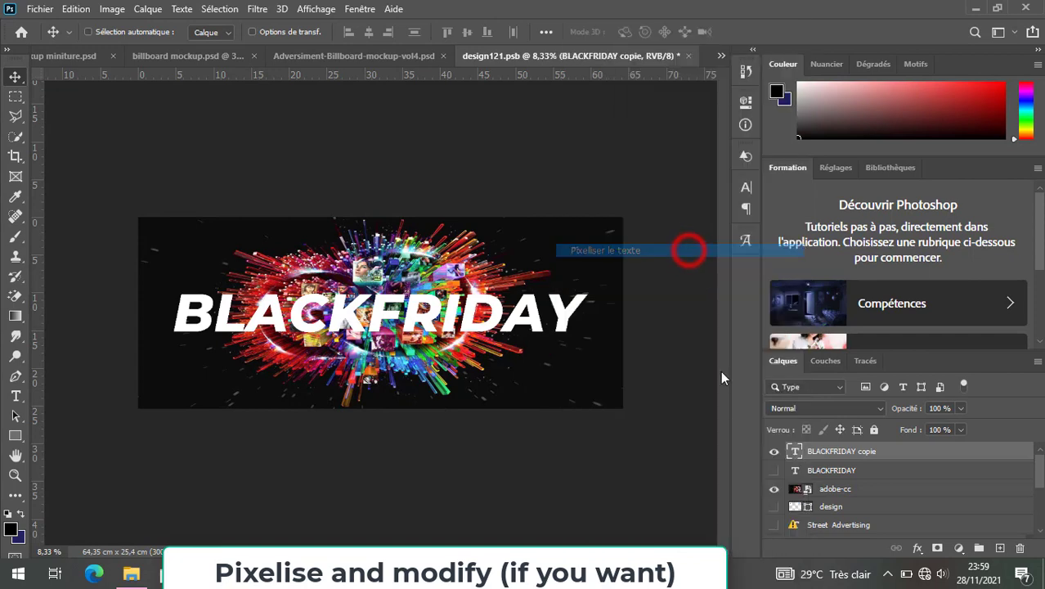
left_click(801, 452)
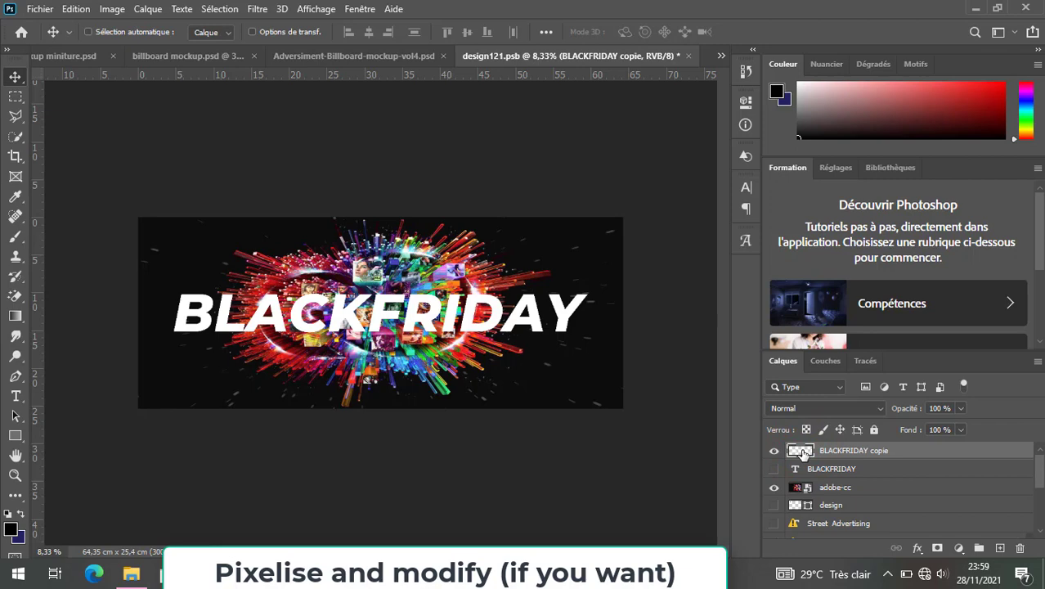
Add a black outside stroke of 92 px at 100% opacity to the rasterized BLACKFRIDAY copy.
double_click(802, 452)
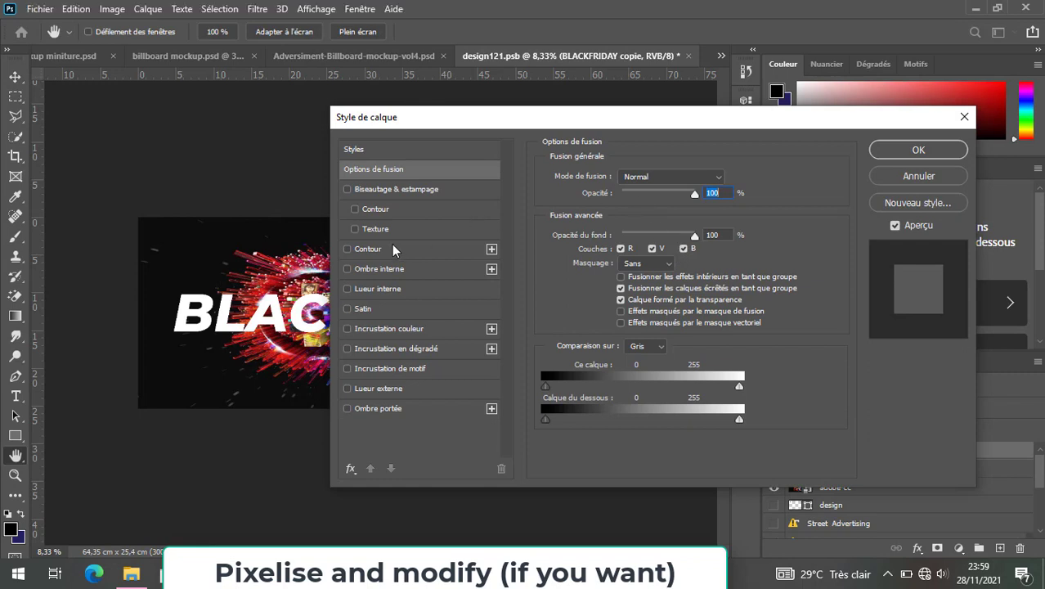
left_click(368, 250)
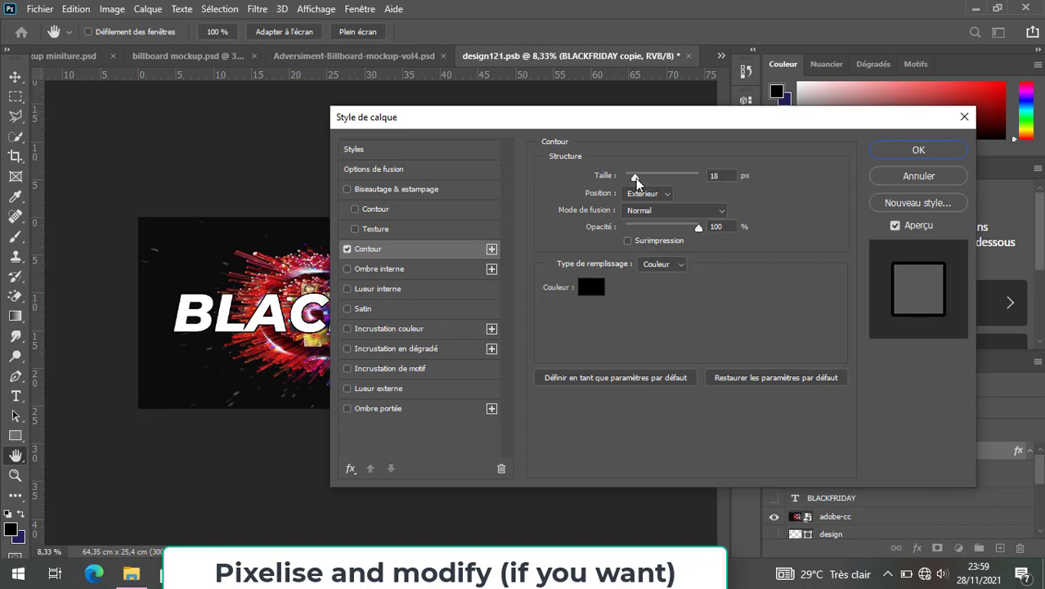
left_click_drag(636, 178, 658, 184)
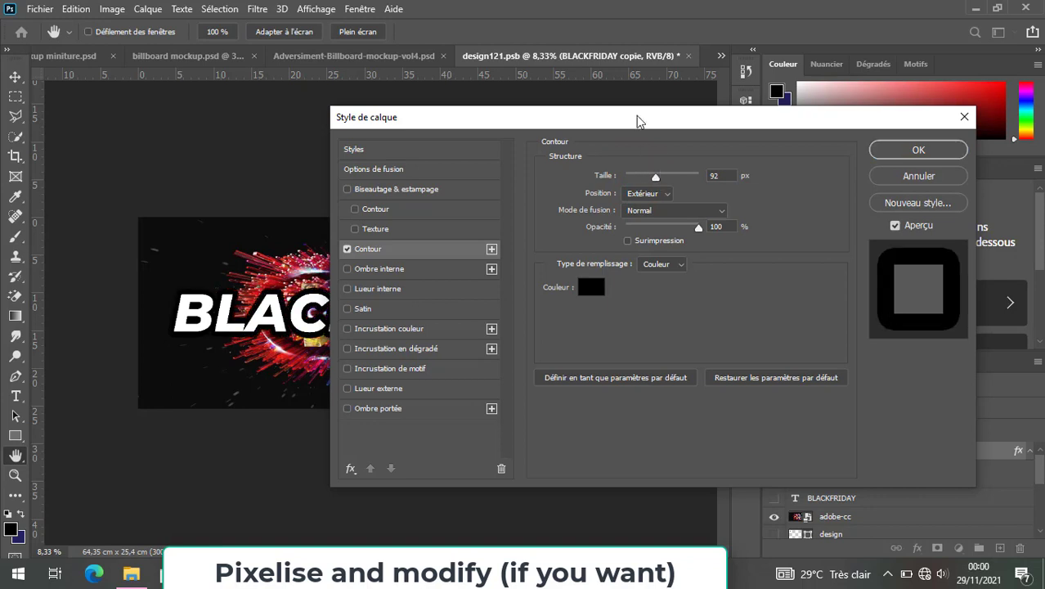
left_click_drag(635, 117, 729, 92)
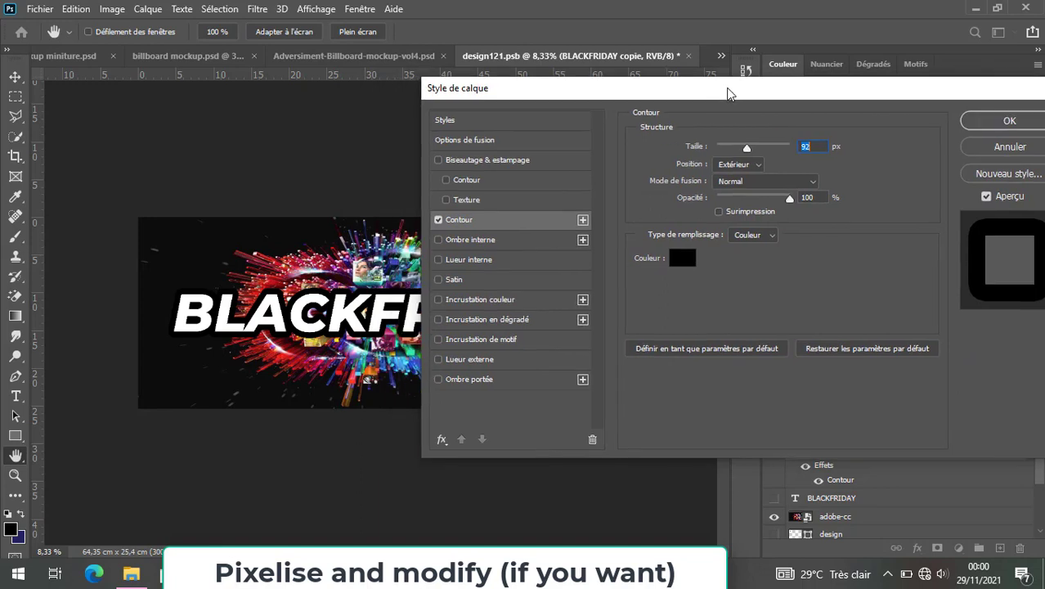
left_click(1007, 123)
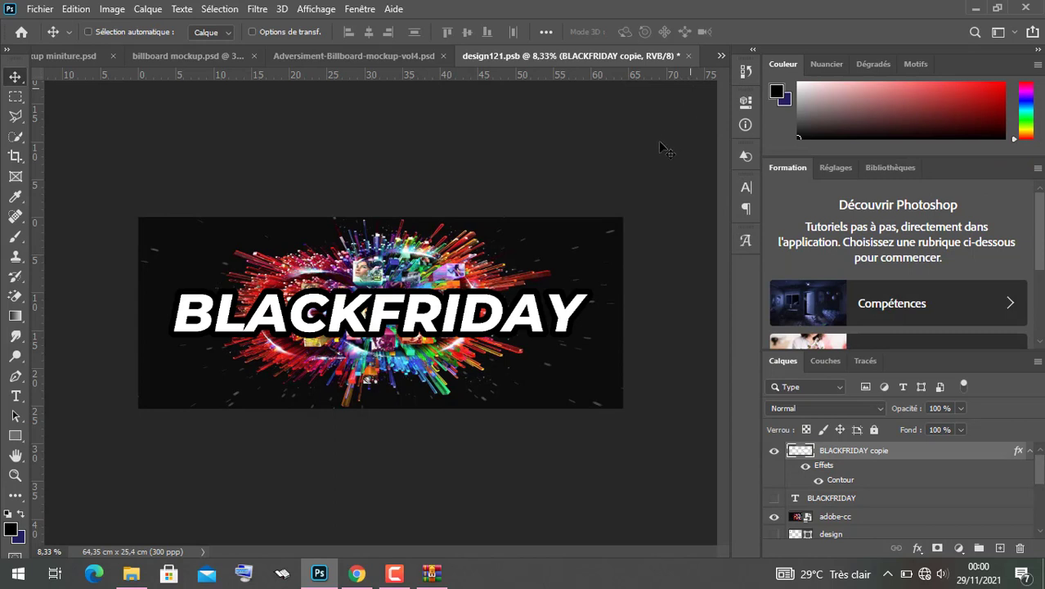
Save the changes to the design121.psb smart object and close it, returning to the billboard mockup.
left_click(690, 56)
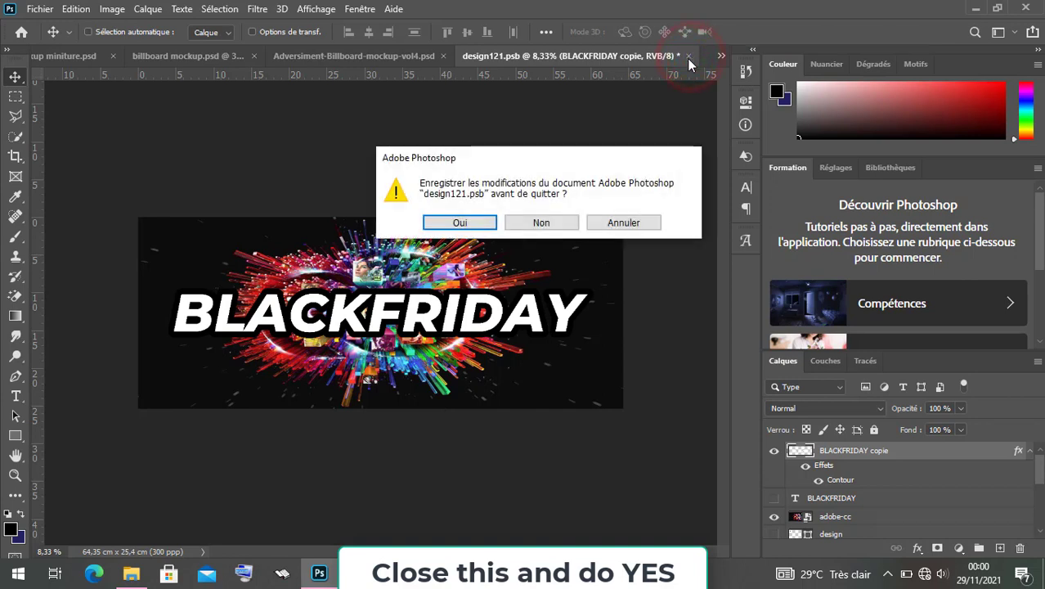
left_click(469, 223)
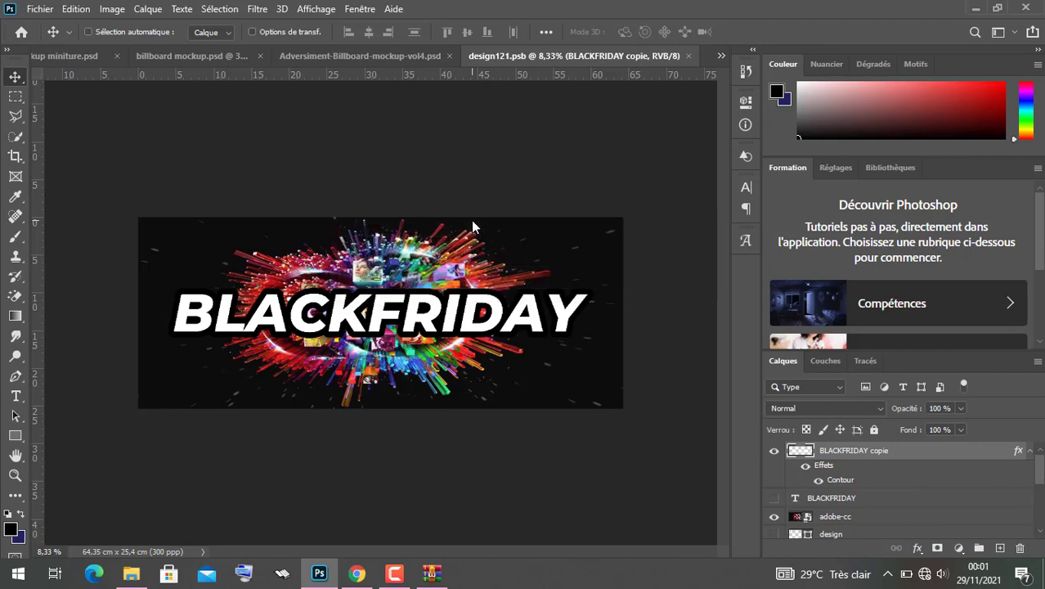
key("ctrl+w")
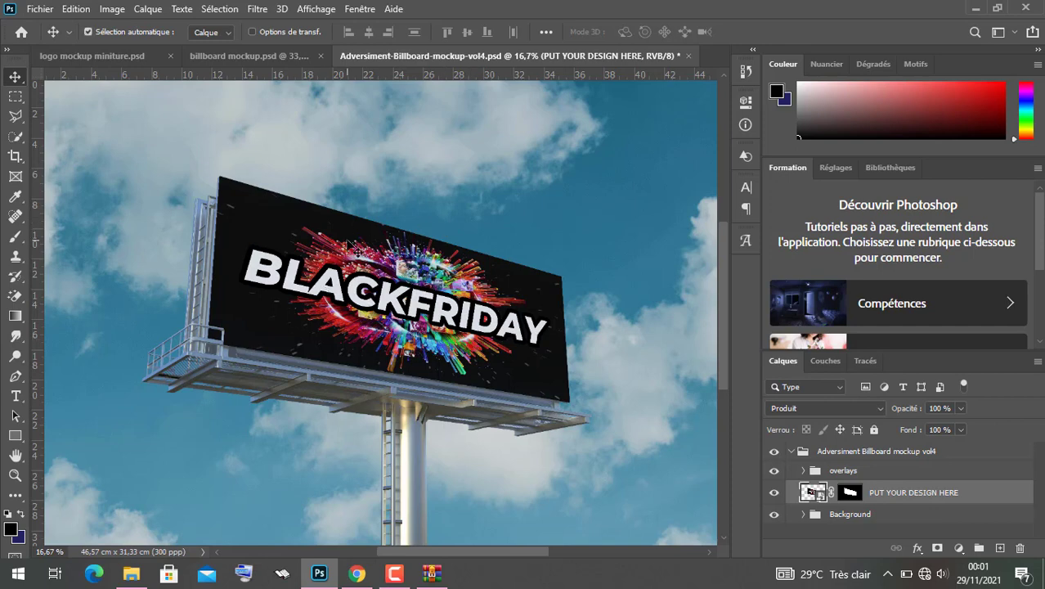
Examine the finished billboard mockup up close and as a whole to check how the new design sits on the panel.
key("ctrl+minus")
key("ctrl+minus")
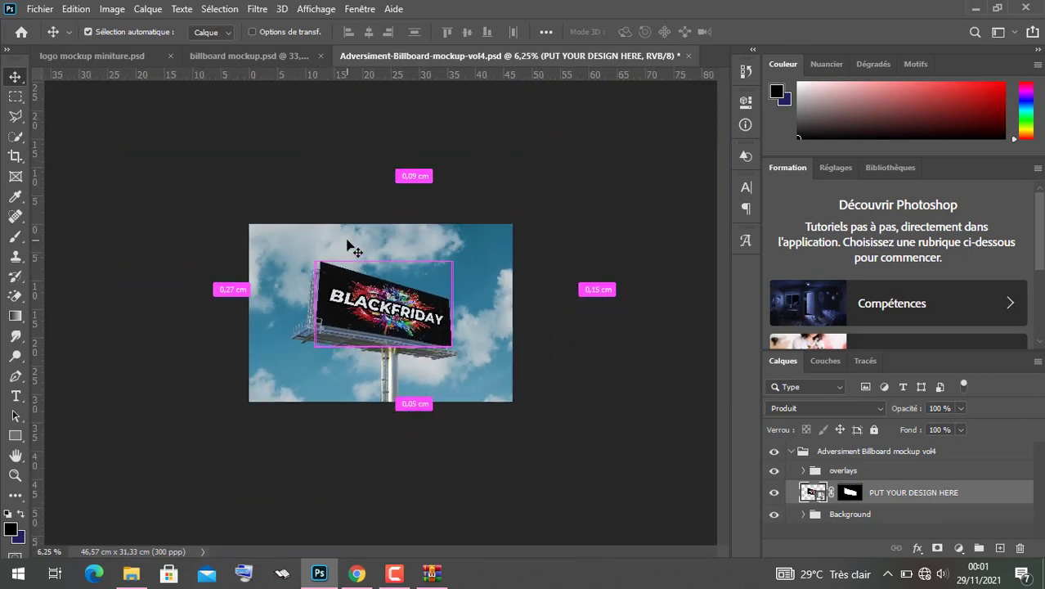
key("ctrl+plus")
key("ctrl+plus")
key("ctrl+plus")
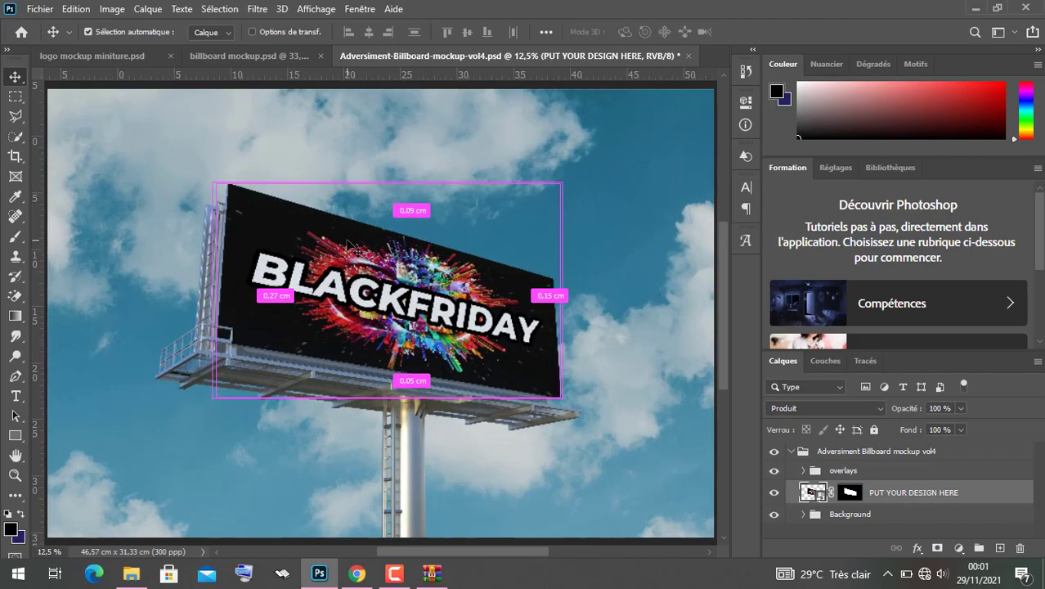
key("ctrl+minus")
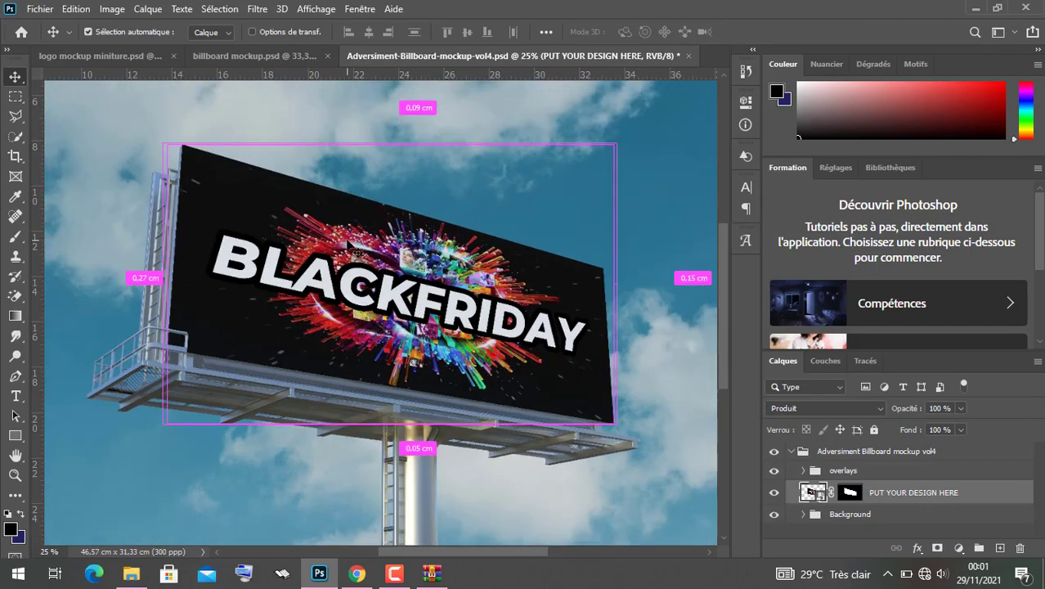
key("ctrl+minus")
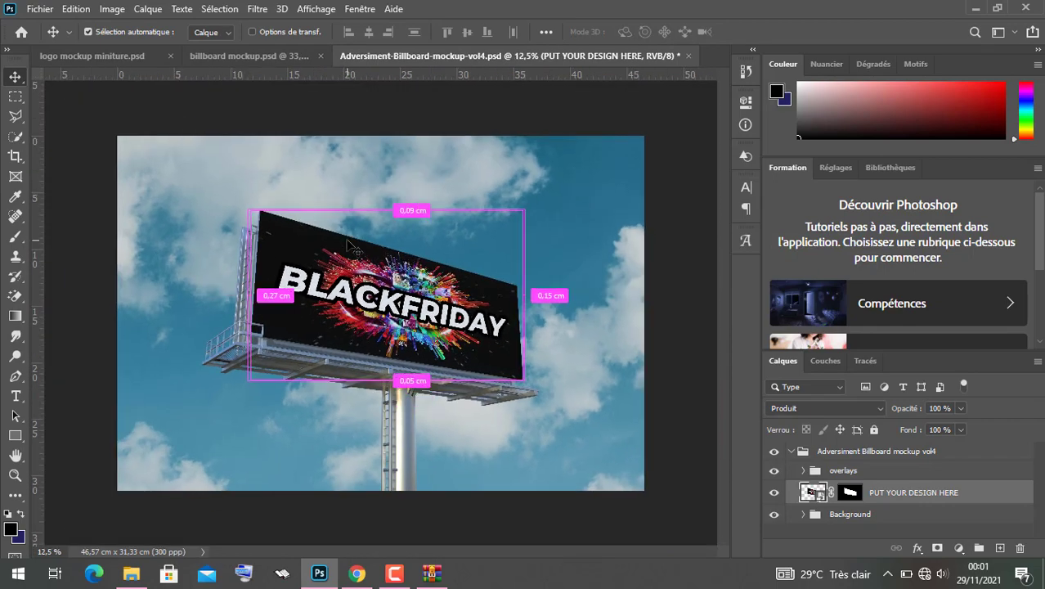
Start a quick PNG export of the billboard mockup.
left_click(37, 9)
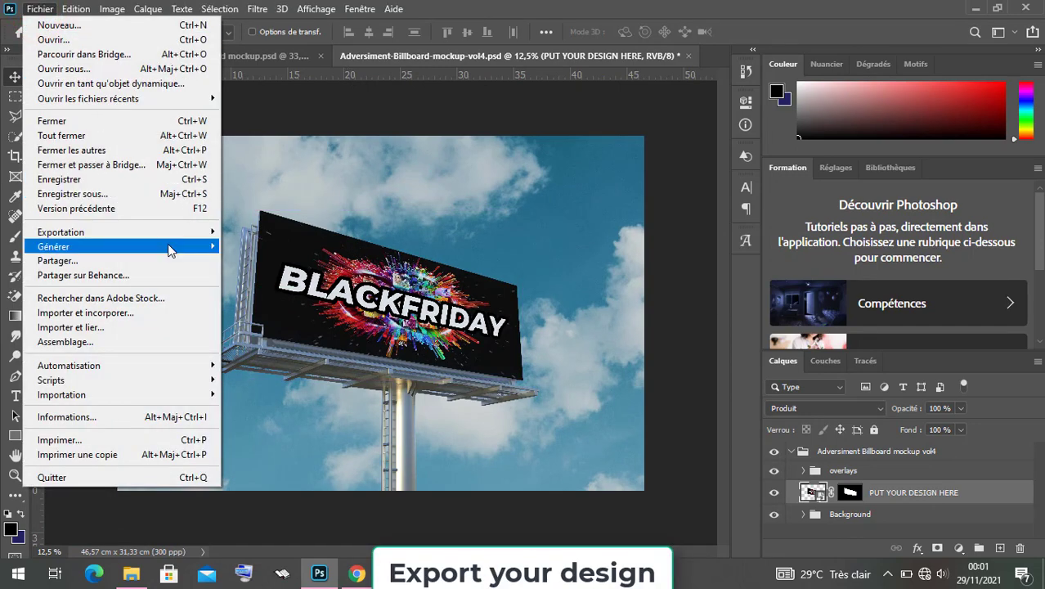
mouse_move(187, 235)
left_click(243, 233)
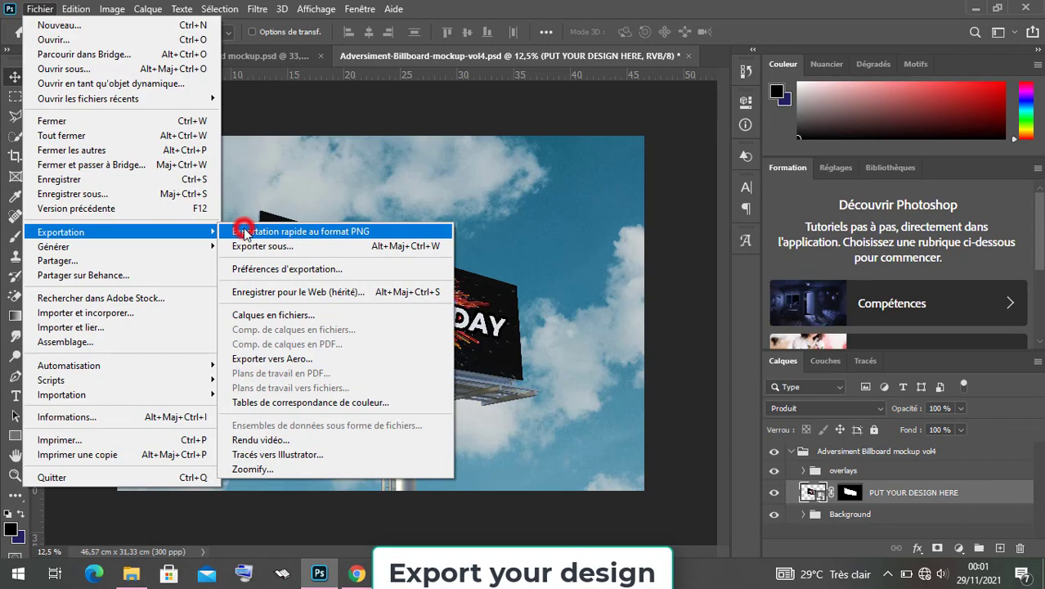